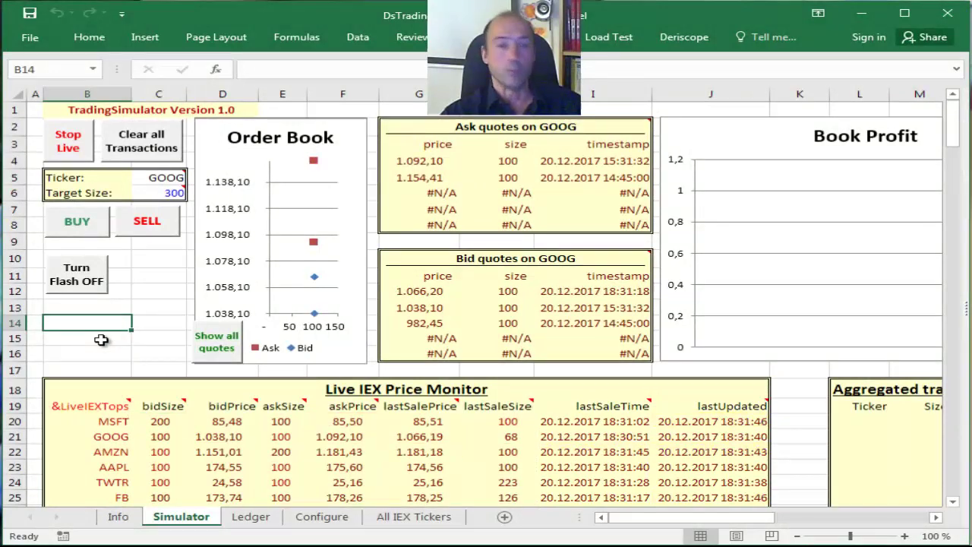
Look over the Configure sheet, briefly return to Simulator, then come back to Configure
click(322, 517)
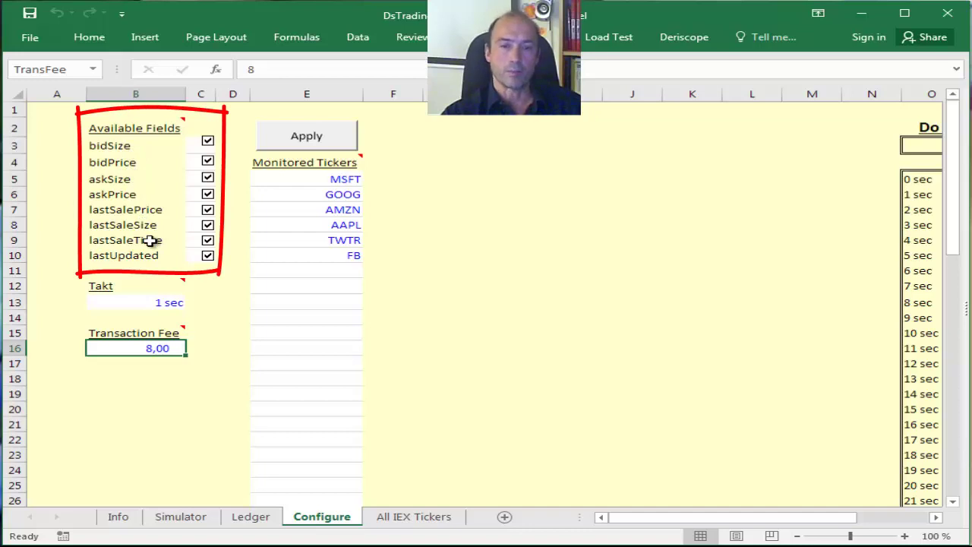
click(183, 518)
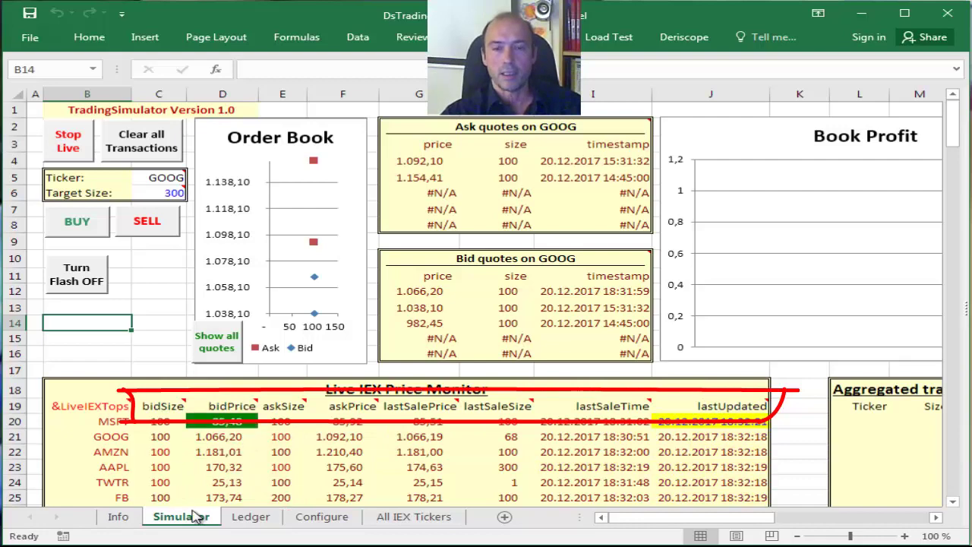
click(322, 517)
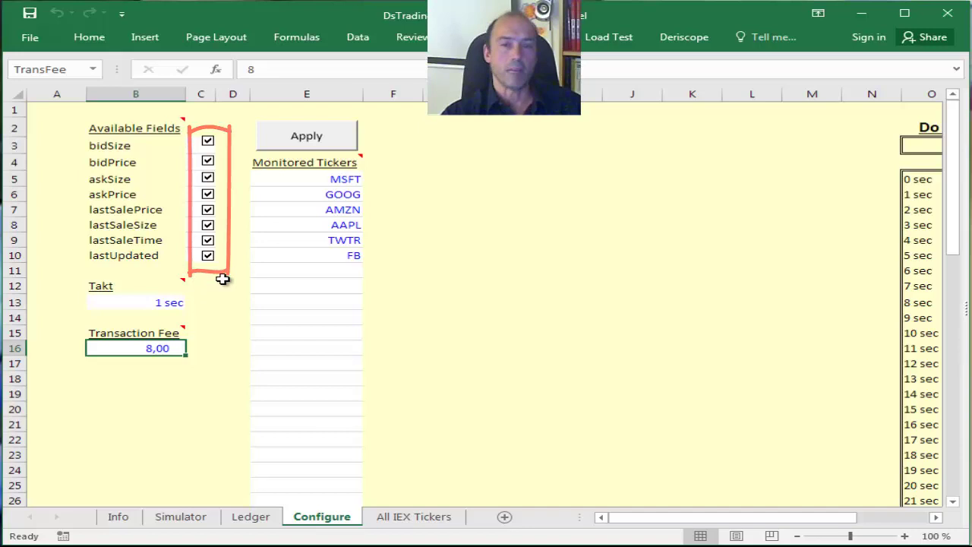
Check the Takt list, leaving it at 1 sec, and the Transaction Fee of 8,00 unchanged
click(123, 304)
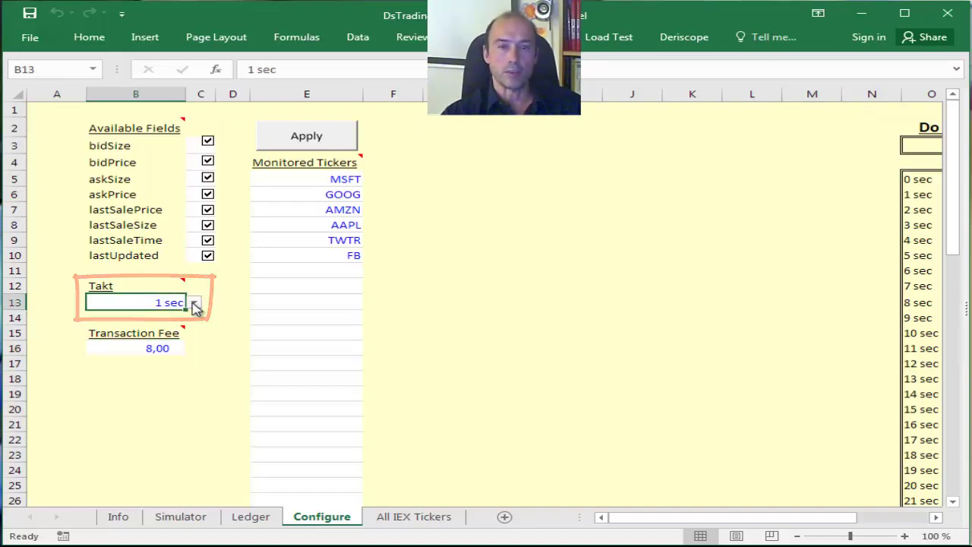
click(194, 303)
drag(196, 328, 194, 381)
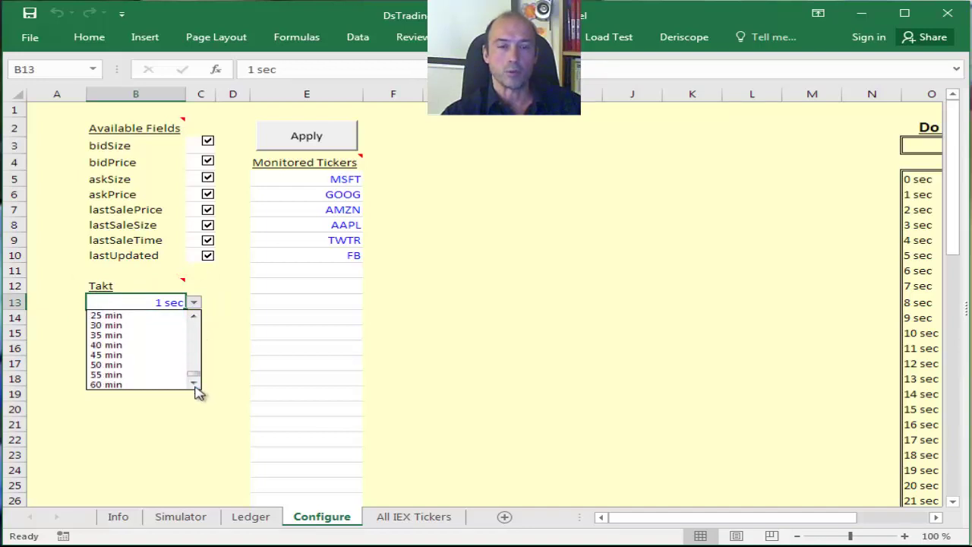
click(144, 414)
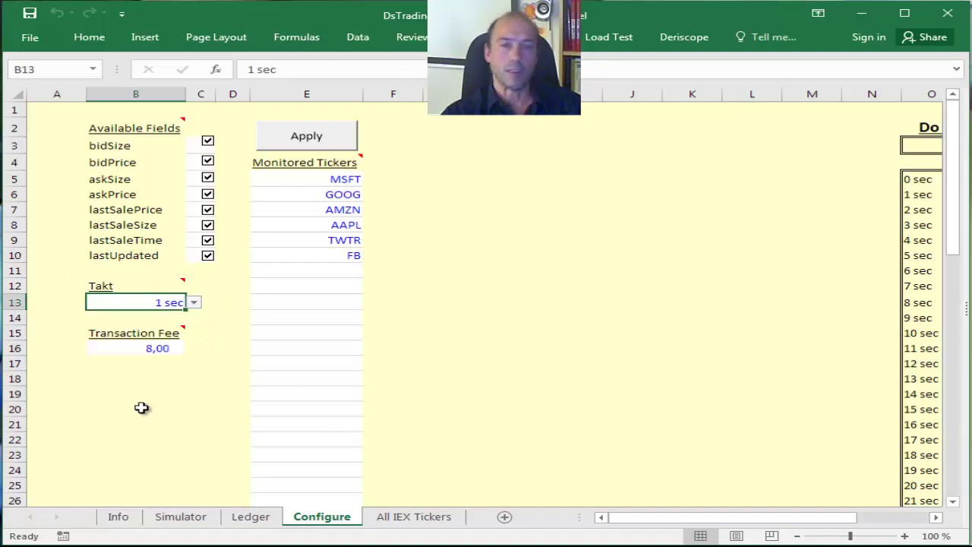
click(248, 333)
click(162, 347)
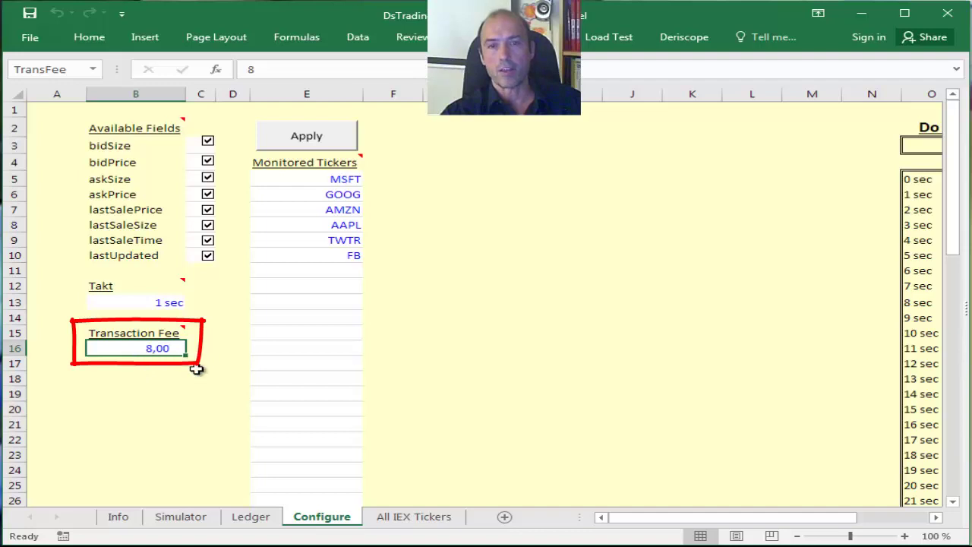
click(194, 381)
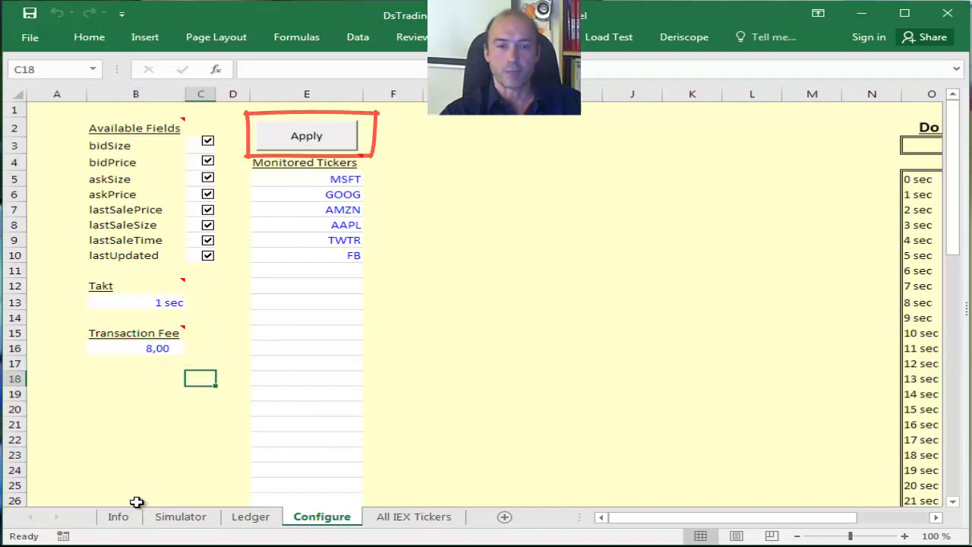
On the Simulator sheet, choose MSFT from the Ticker dropdown in C5
click(181, 517)
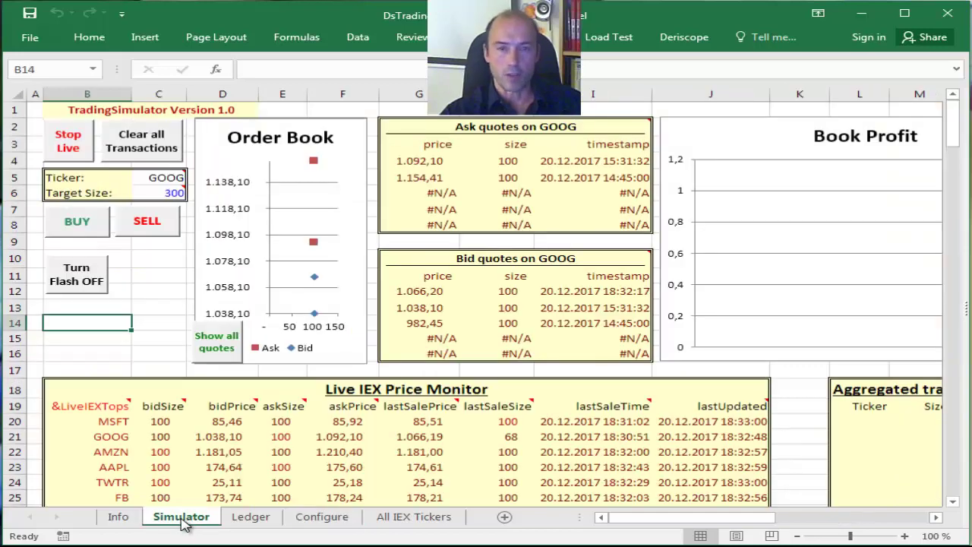
click(154, 276)
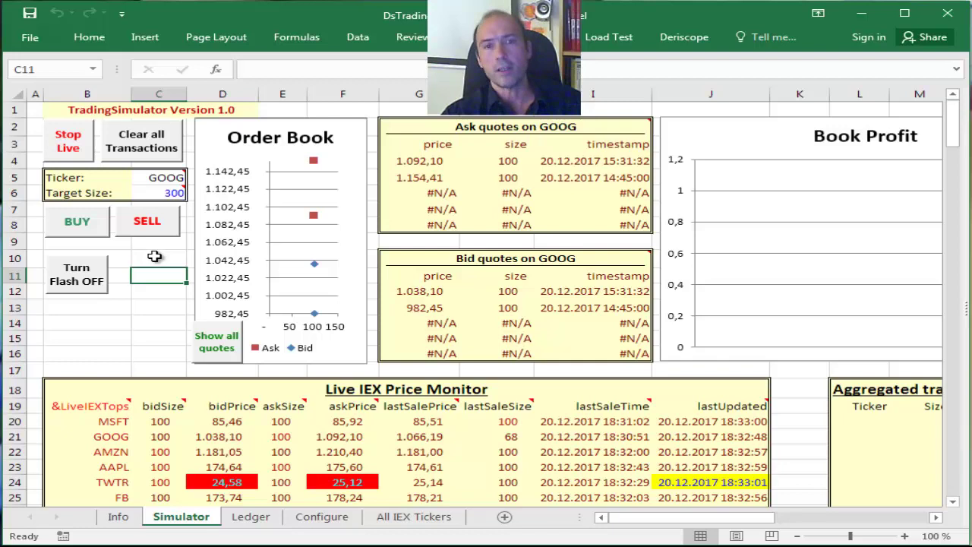
click(154, 258)
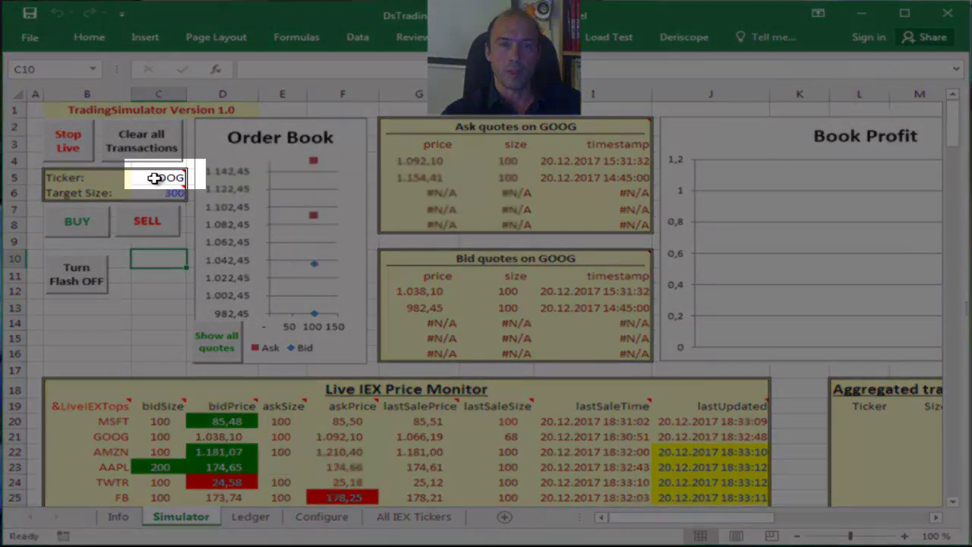
click(153, 178)
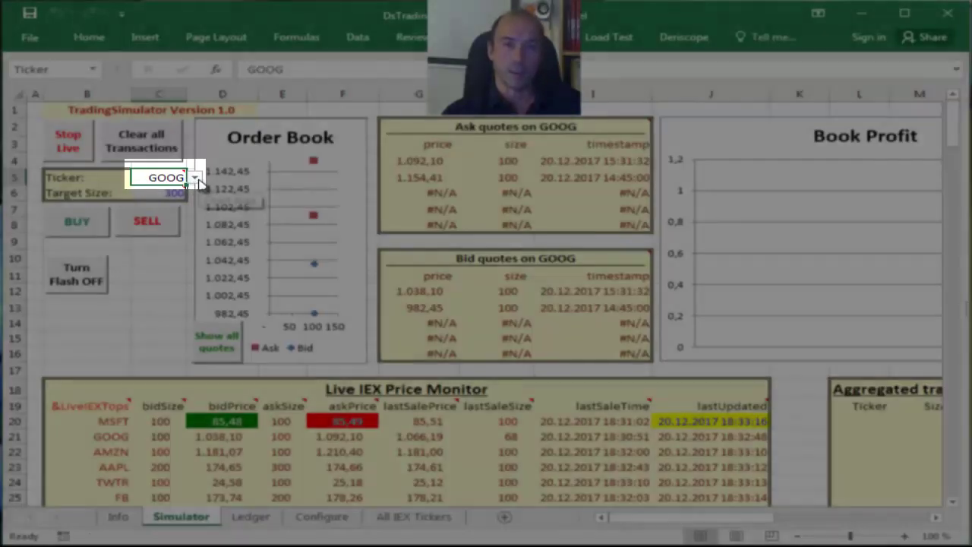
click(195, 178)
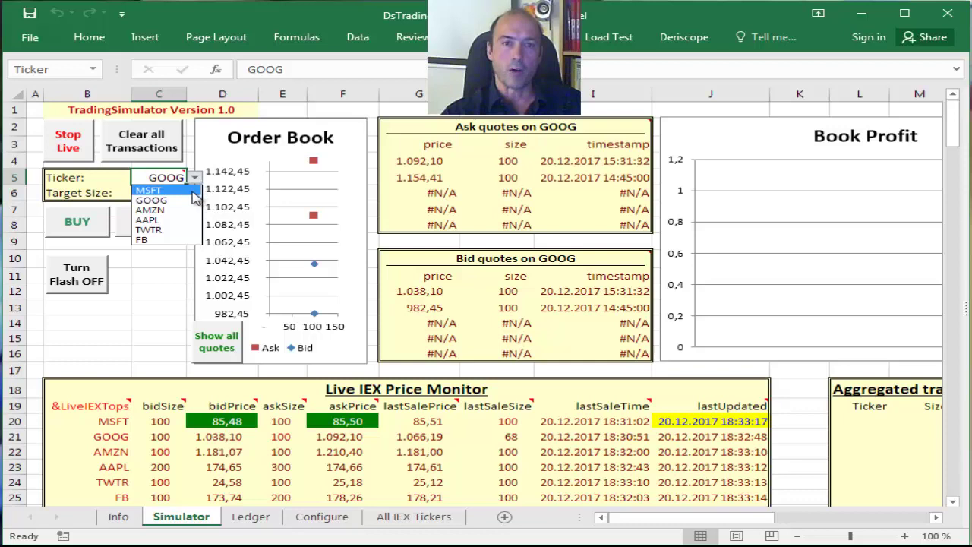
click(190, 191)
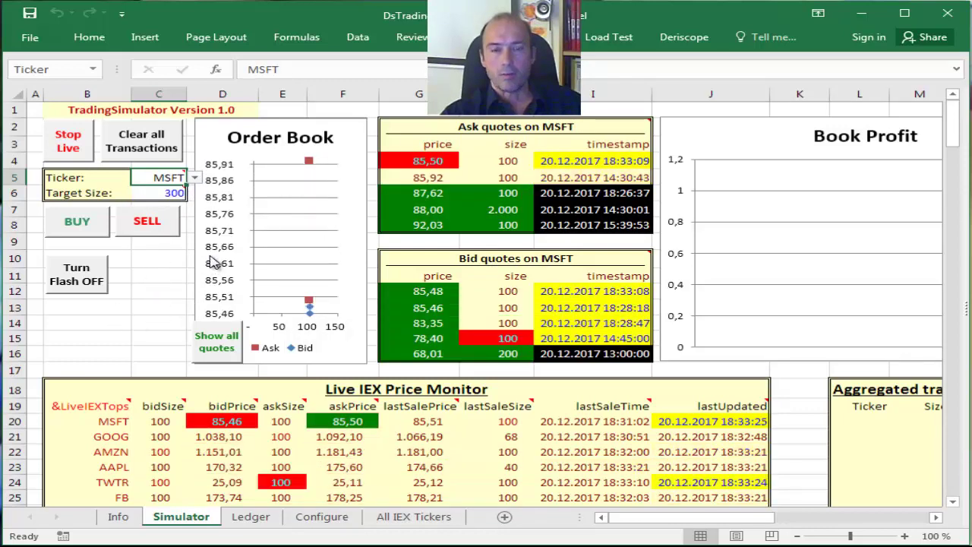
click(157, 275)
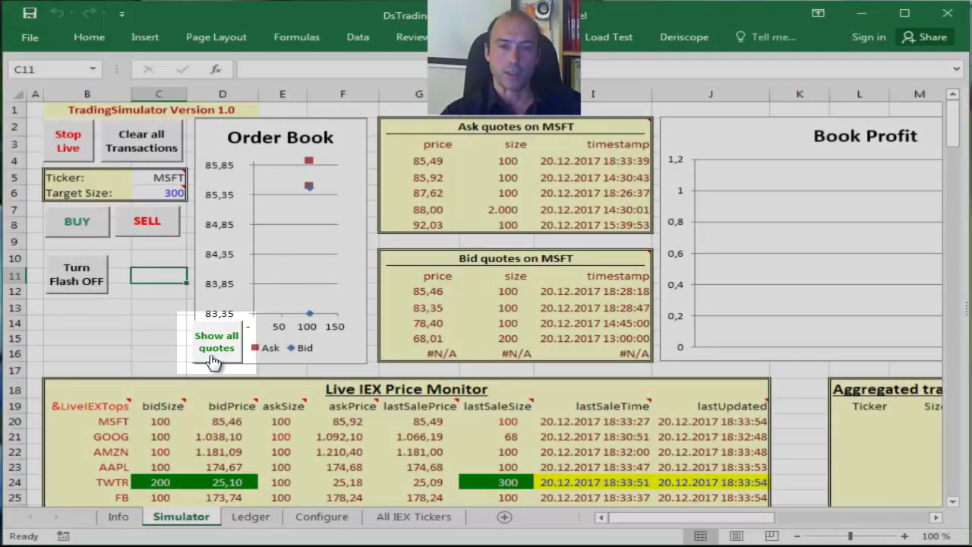
Show all MSFT quotes in the Order Book, then limit it to the best 2 quotes
click(214, 361)
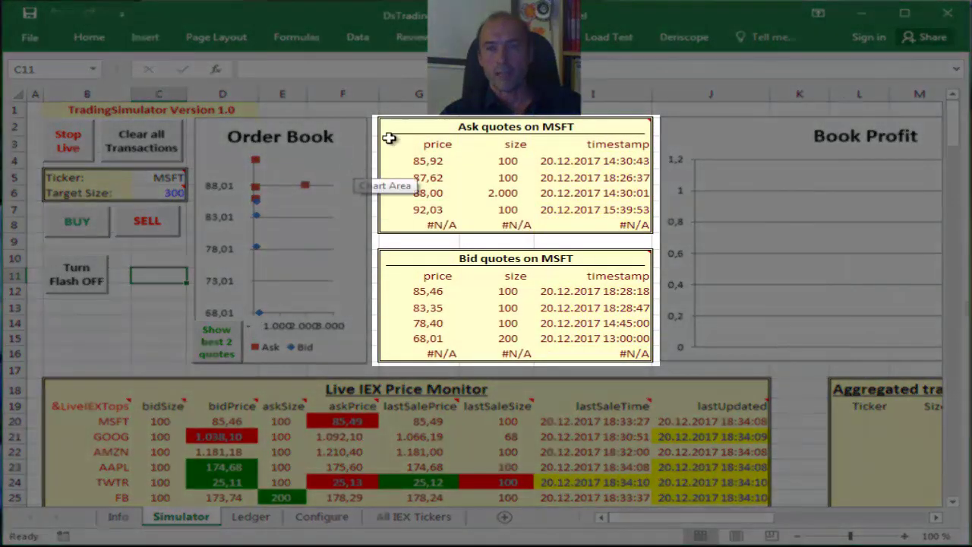
mouse_move(616, 129)
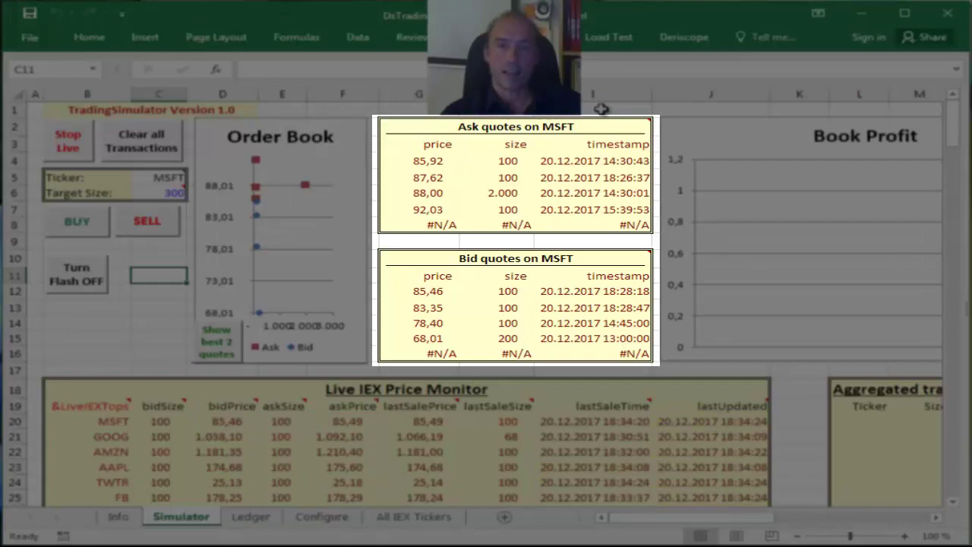
mouse_move(577, 125)
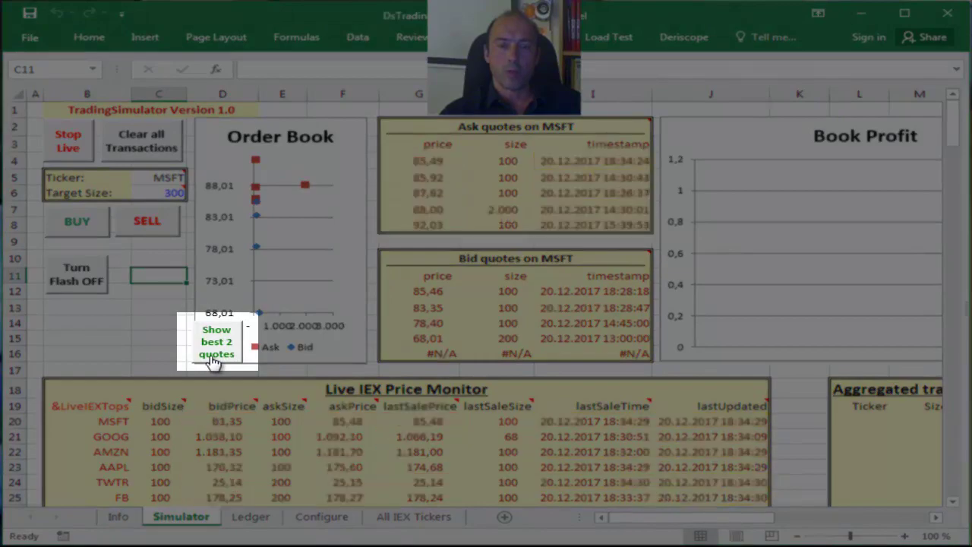
click(214, 357)
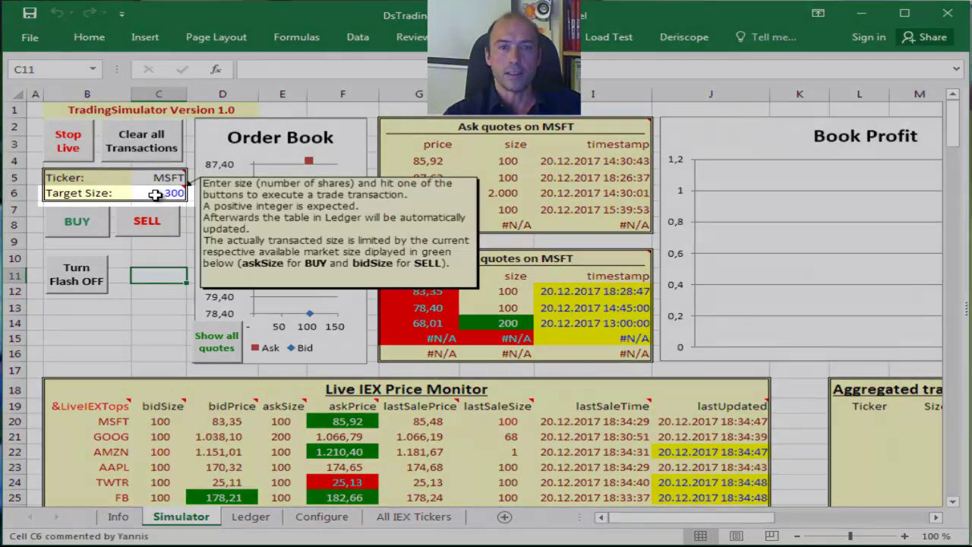
Enter 200 as the MSFT Target Size in C6
click(156, 193)
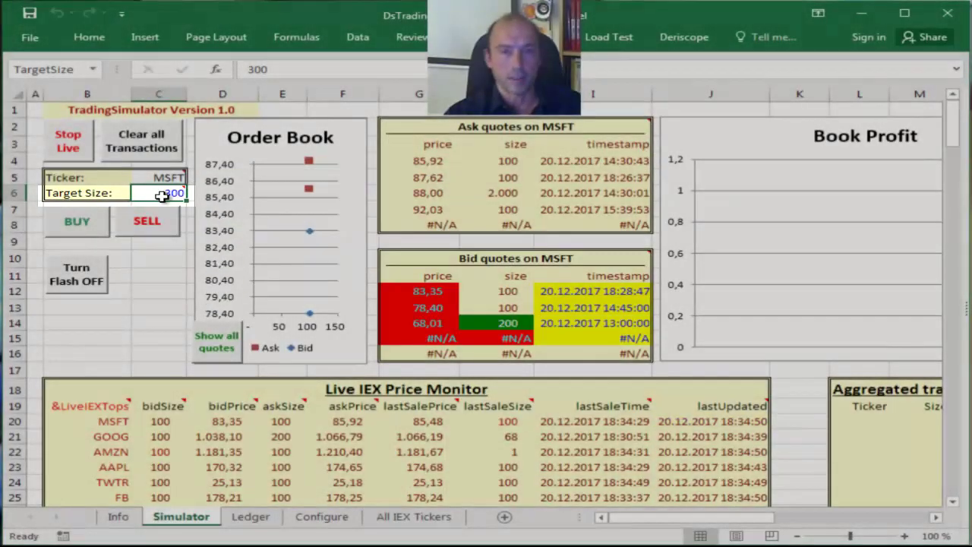
text(200)
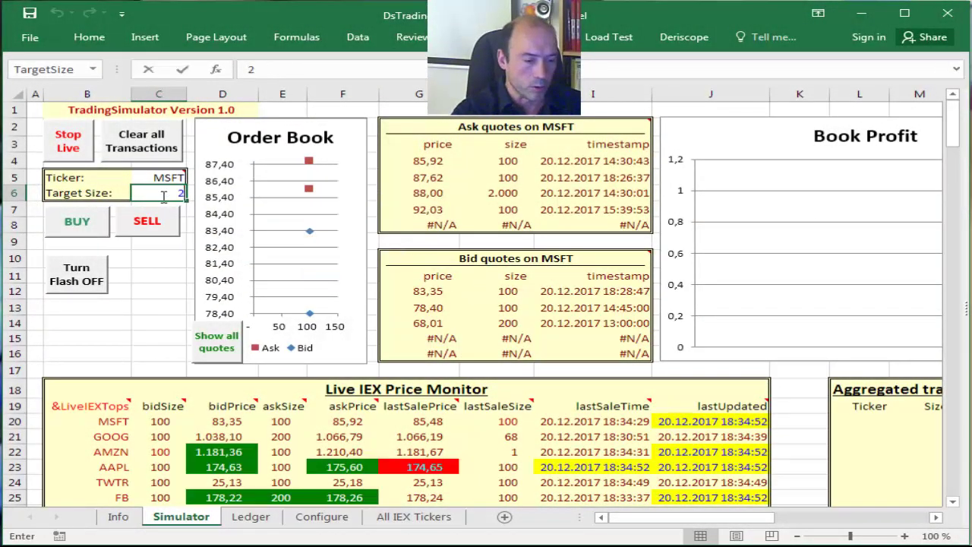
key(Return)
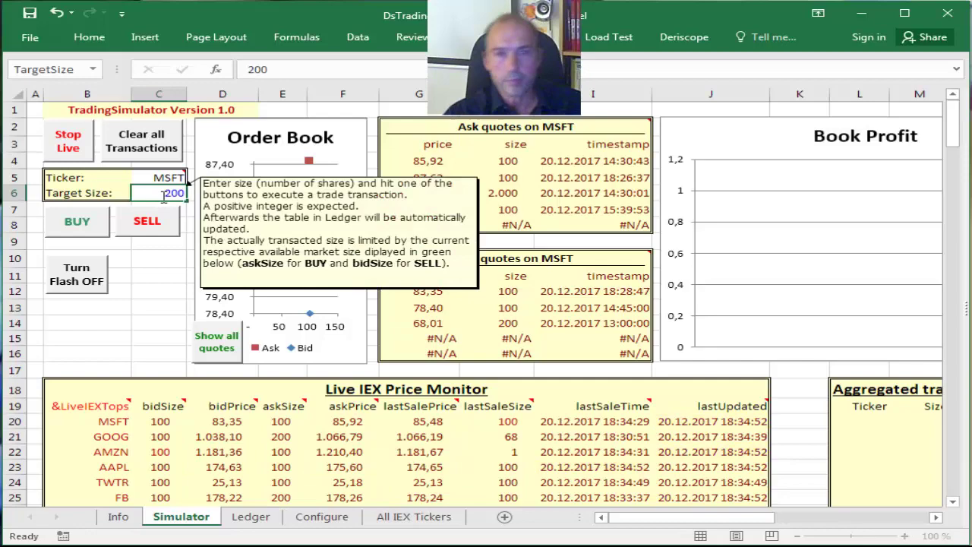
key(Return)
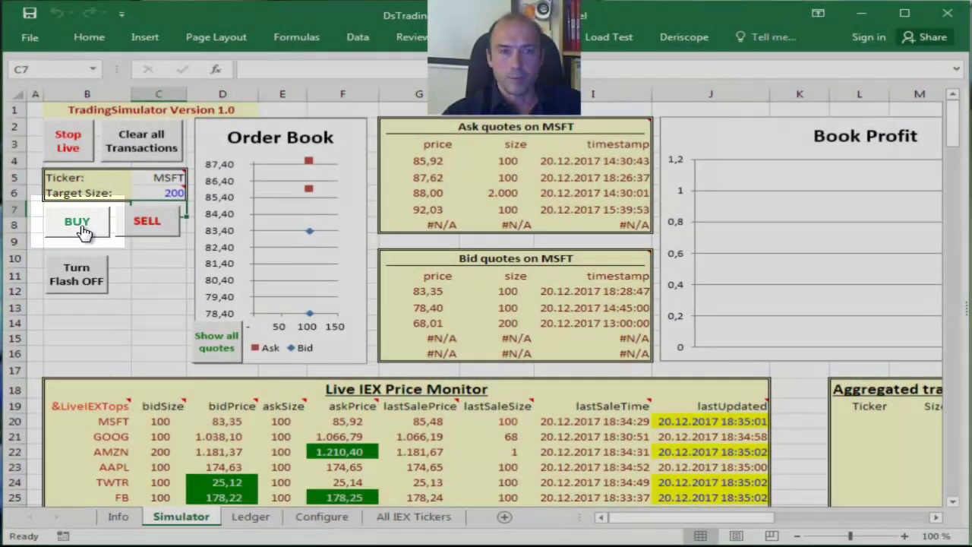
Buy 200 MSFT shares and view the -275,00 book profit in the aggregated transactions
click(82, 228)
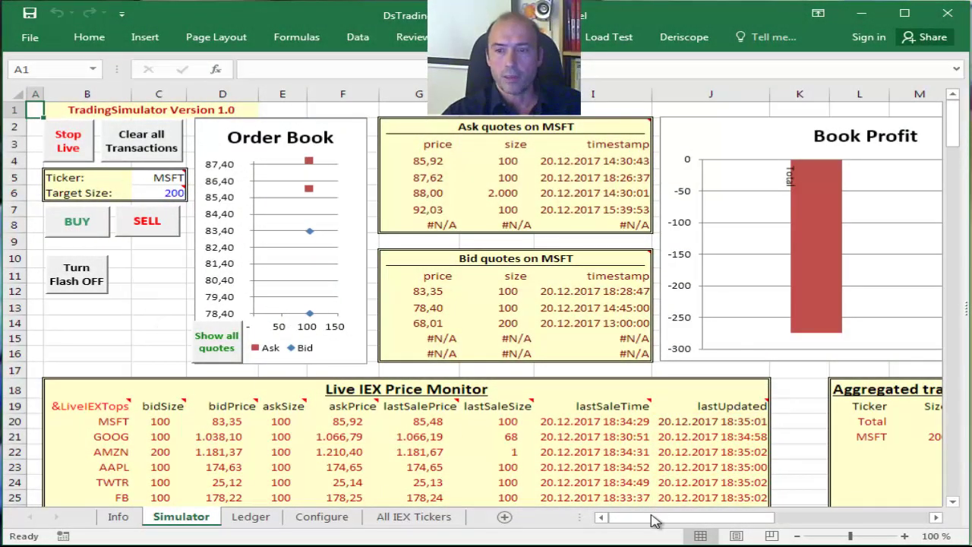
drag(638, 522, 706, 518)
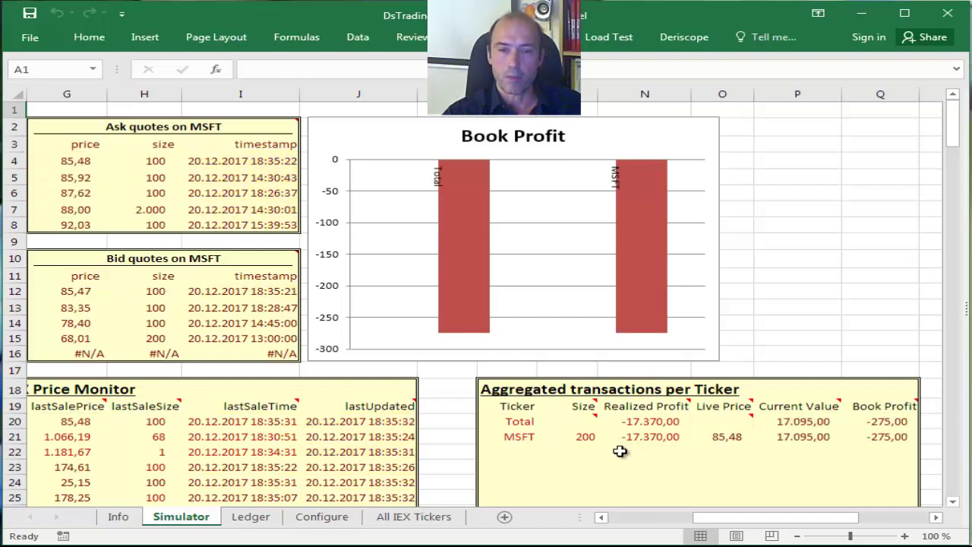
Review the Ledger's two 100-share MSFT purchases at 85,92 and 87,62
click(258, 523)
click(272, 274)
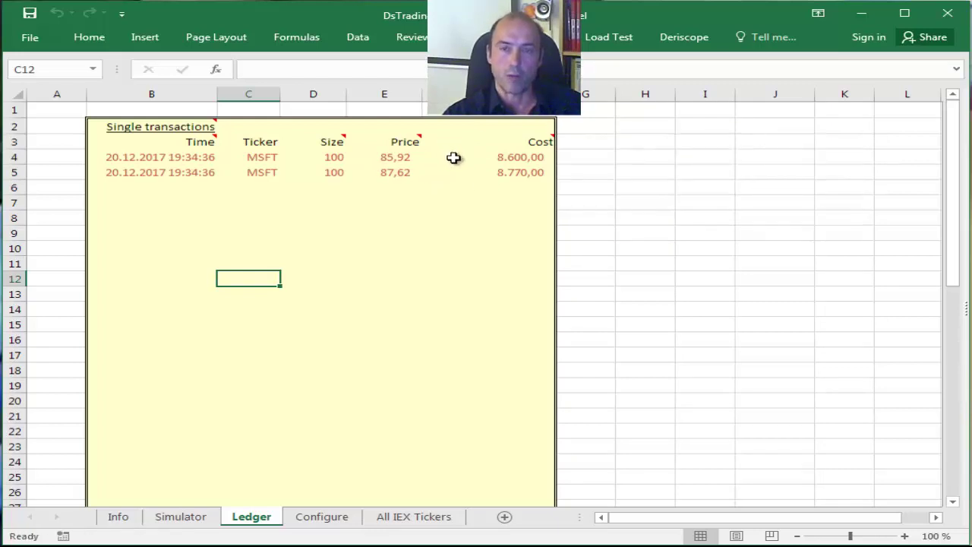
On Simulator, mark MSFT's live price 85,51, value 17.101,00 and book profit -269,00
click(182, 517)
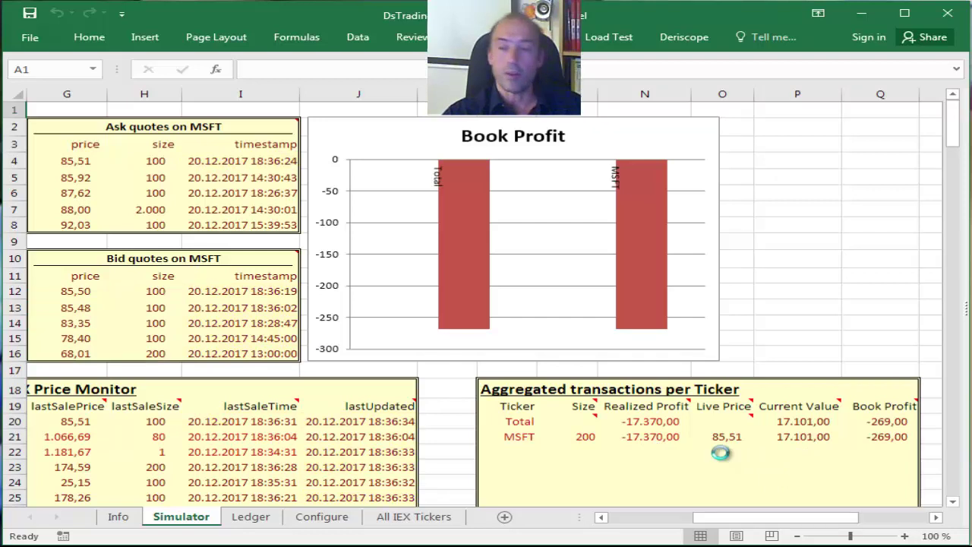
mouse_move(720, 451)
mouse_down()
mouse_move(699, 417)
mouse_move(720, 450)
mouse_up()
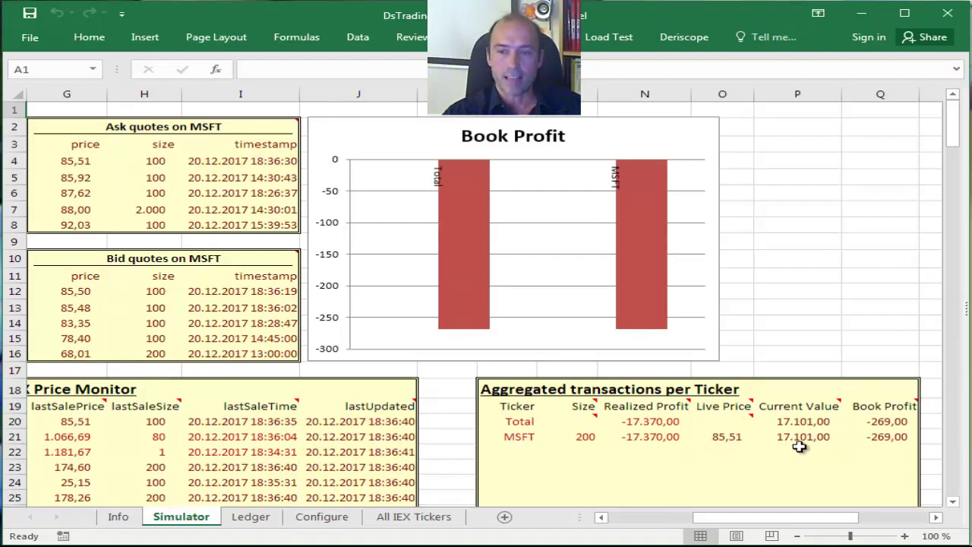
mouse_move(795, 447)
mouse_down()
mouse_move(839, 454)
mouse_move(805, 451)
mouse_up()
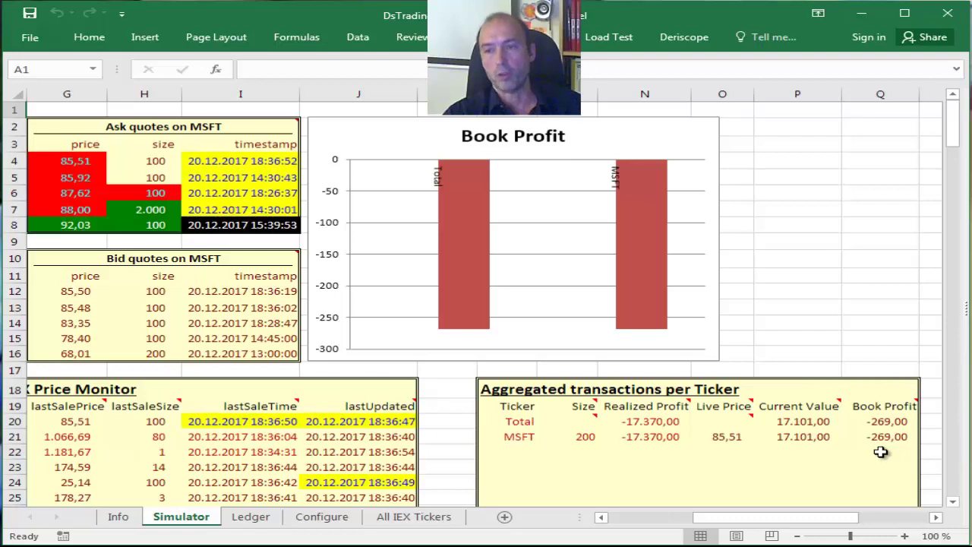
drag(880, 452, 881, 451)
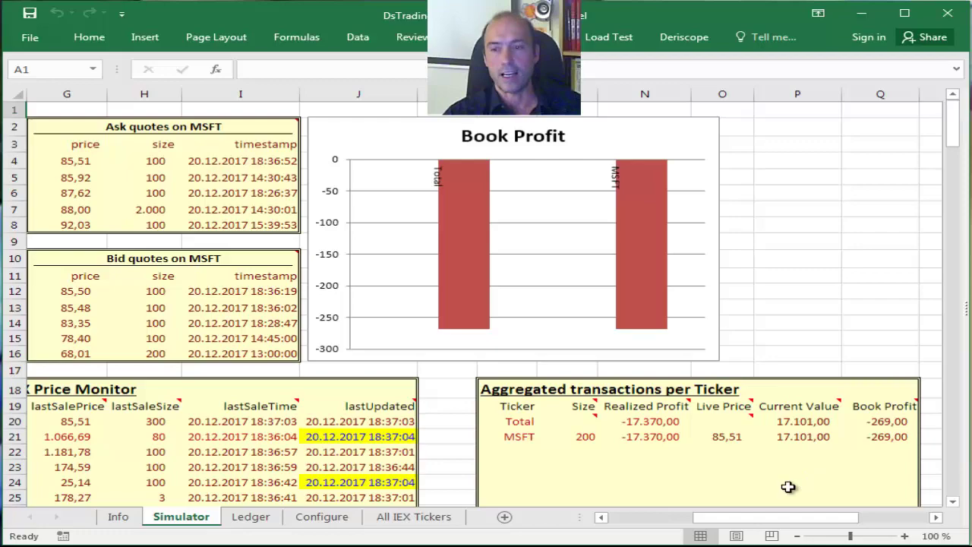
Scroll back to column A and switch the Ticker in C5 to GOOG
drag(744, 525, 607, 527)
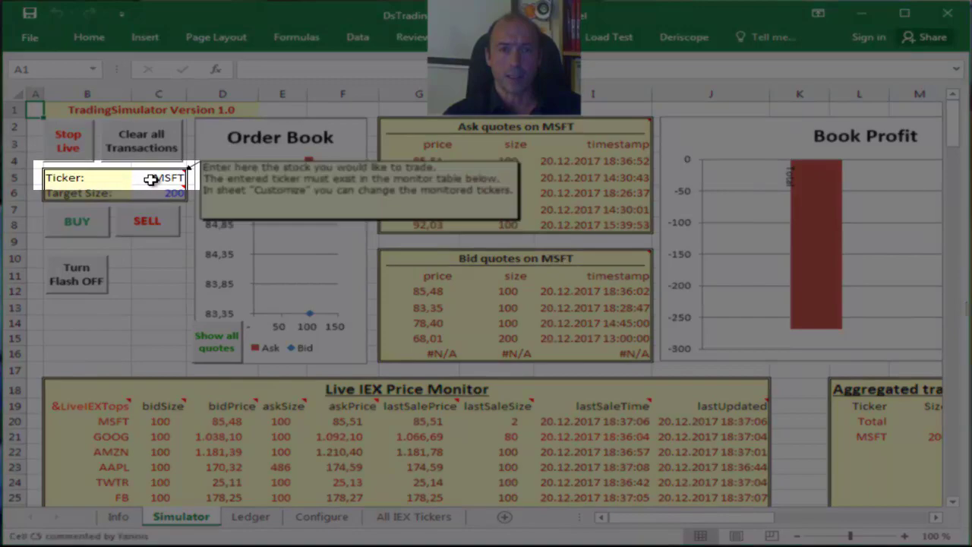
click(151, 179)
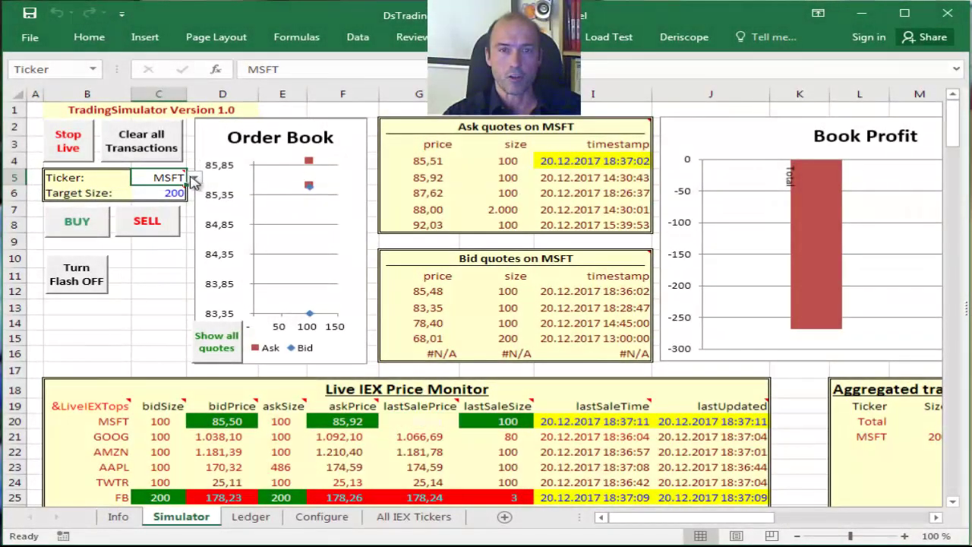
click(194, 180)
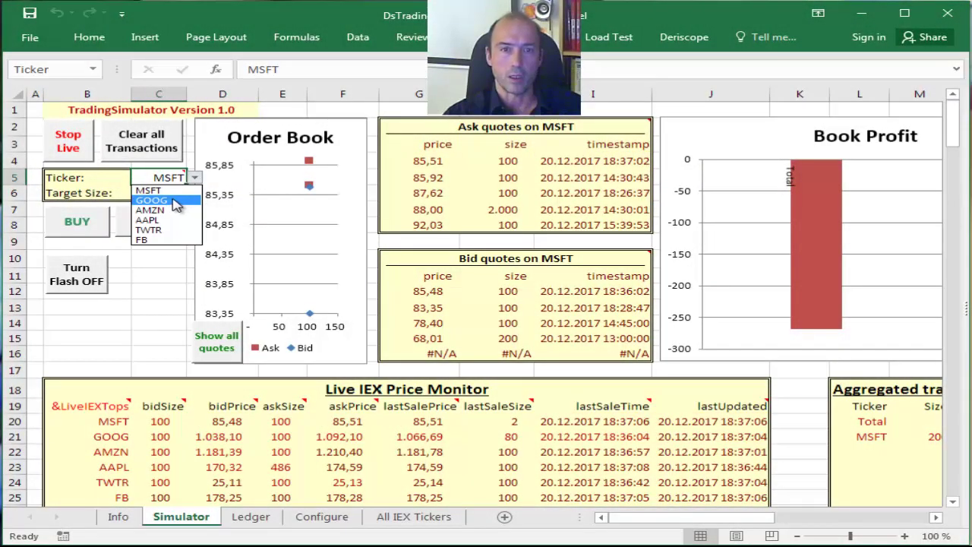
click(173, 203)
Set the GOOG Target Size in C6, first to 300, then corrected to 400
click(163, 192)
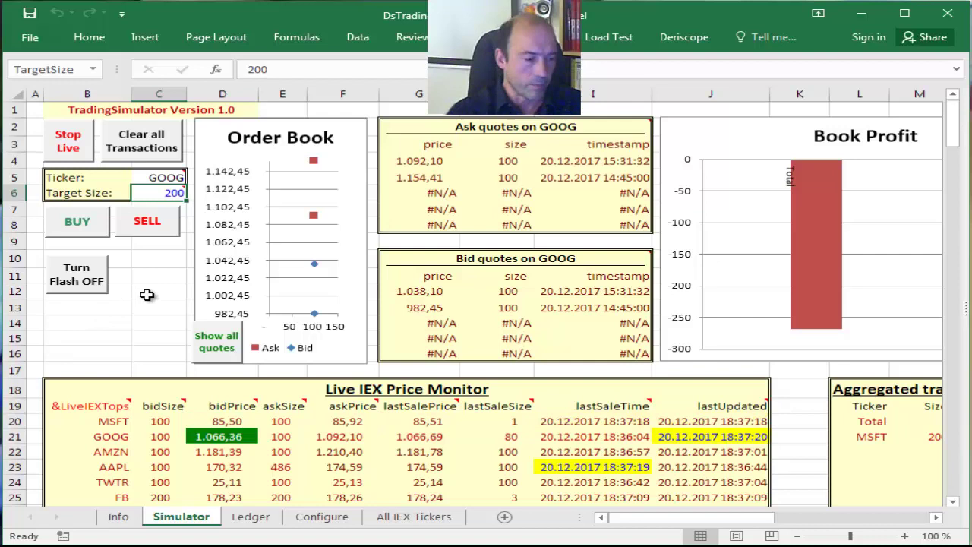
text(300)
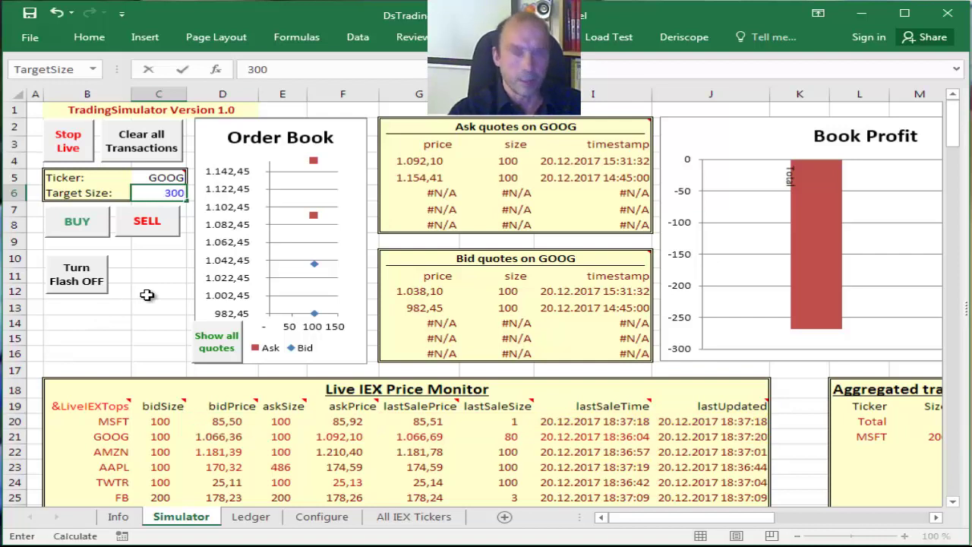
key(Return)
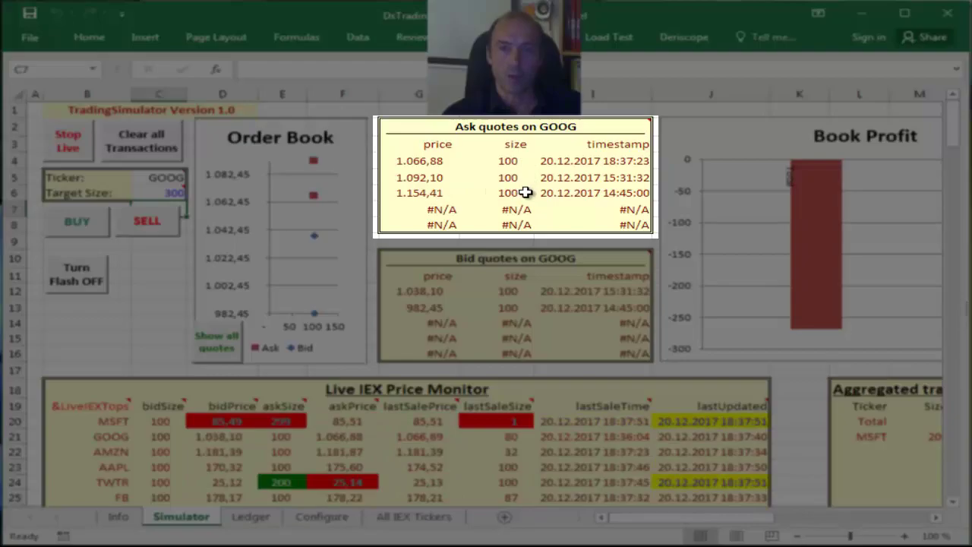
click(176, 194)
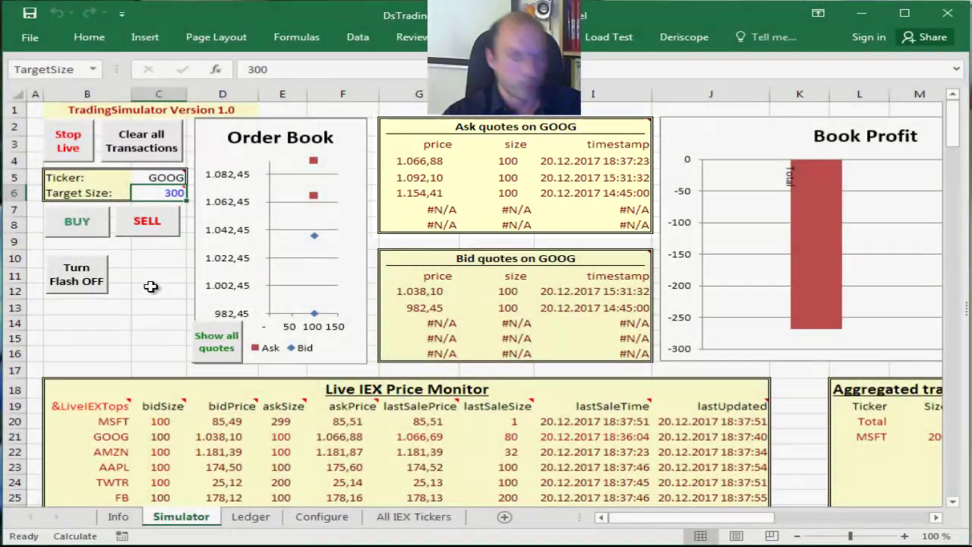
text(40)
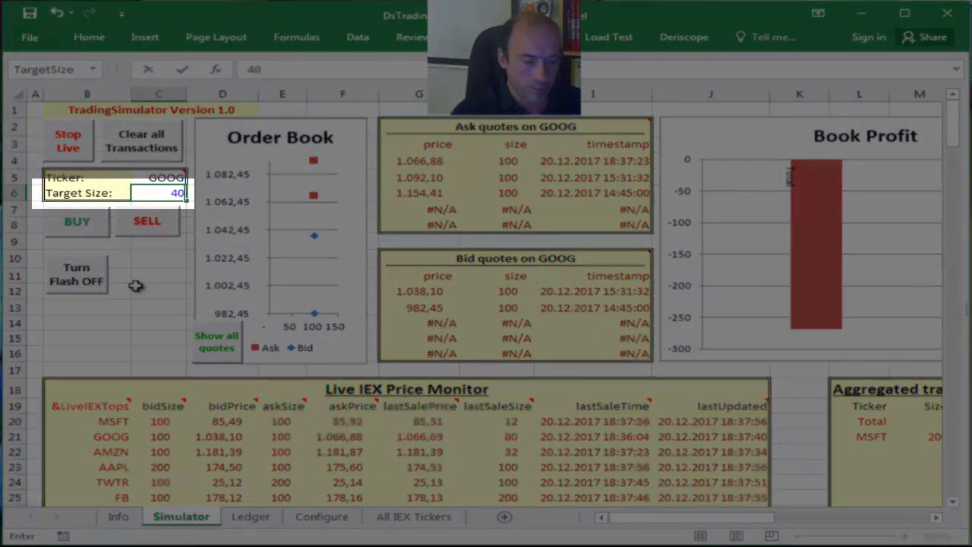
text(0)
key(Return)
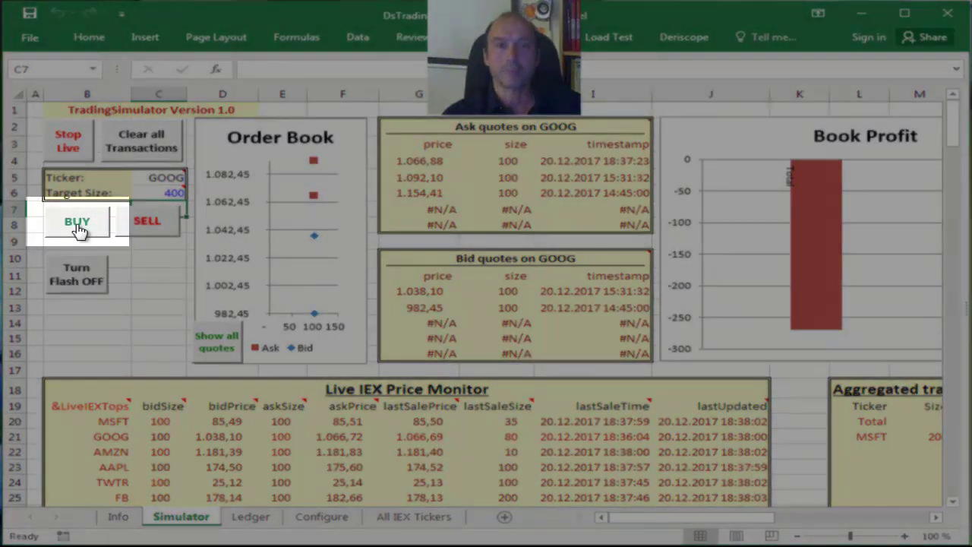
Buy GOOG shares and check the aggregated table: GOOG -11.356,00, total -11.626,00
click(77, 225)
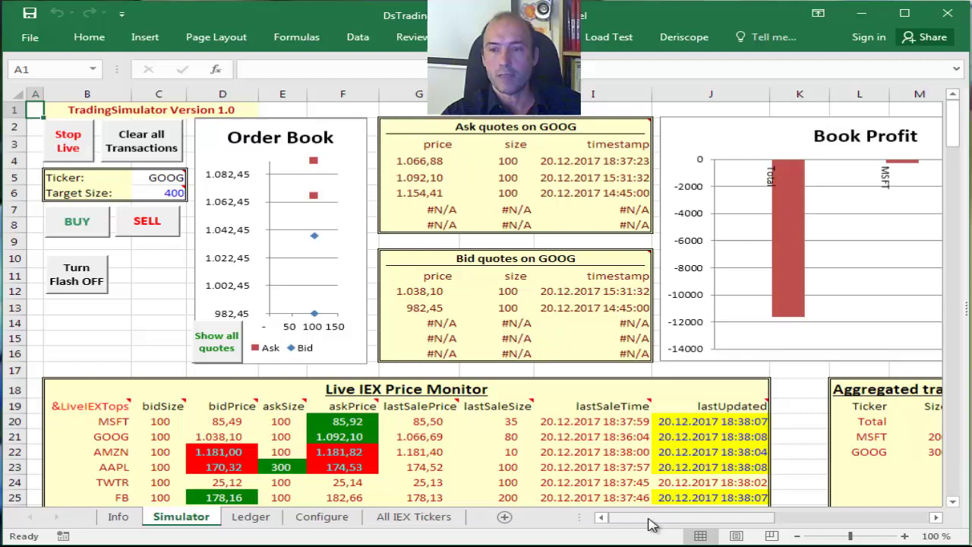
drag(649, 524, 615, 523)
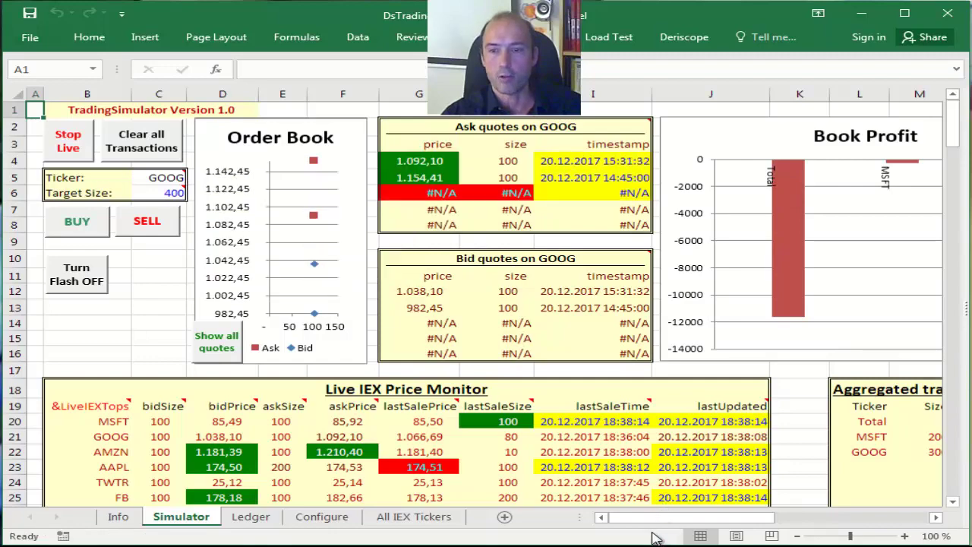
drag(651, 521, 699, 503)
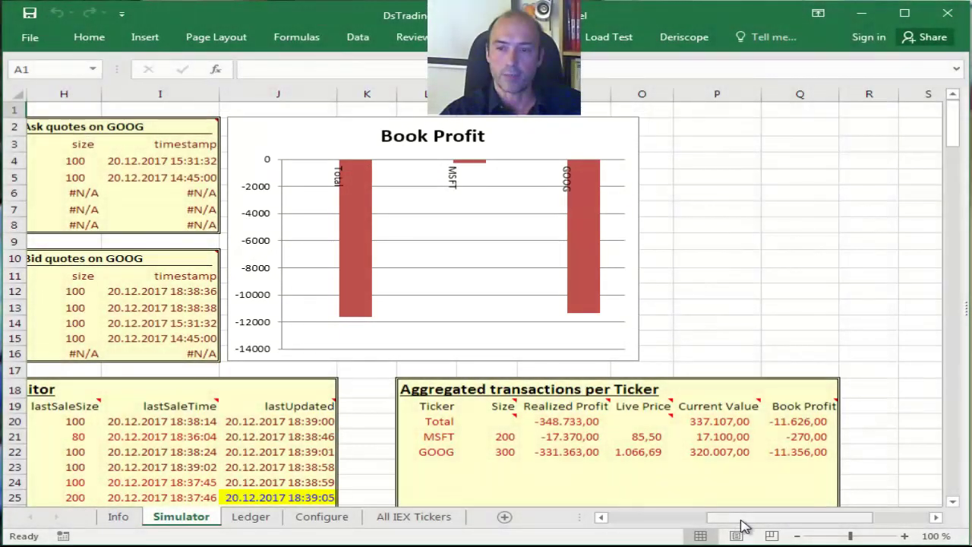
drag(737, 520, 613, 531)
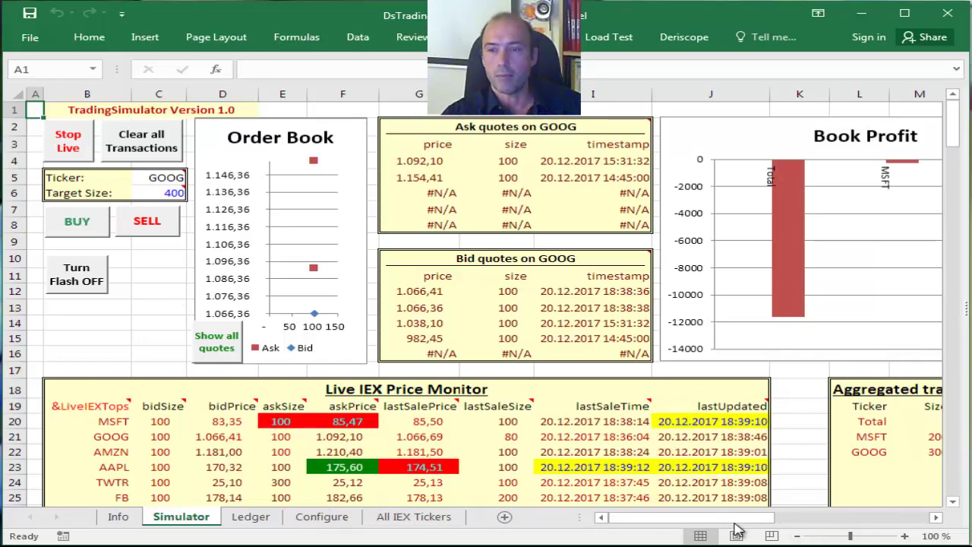
Enter Target Size 300 in C6 and sell all 300 GOOG shares, realizing -14.300,00
drag(738, 527, 879, 428)
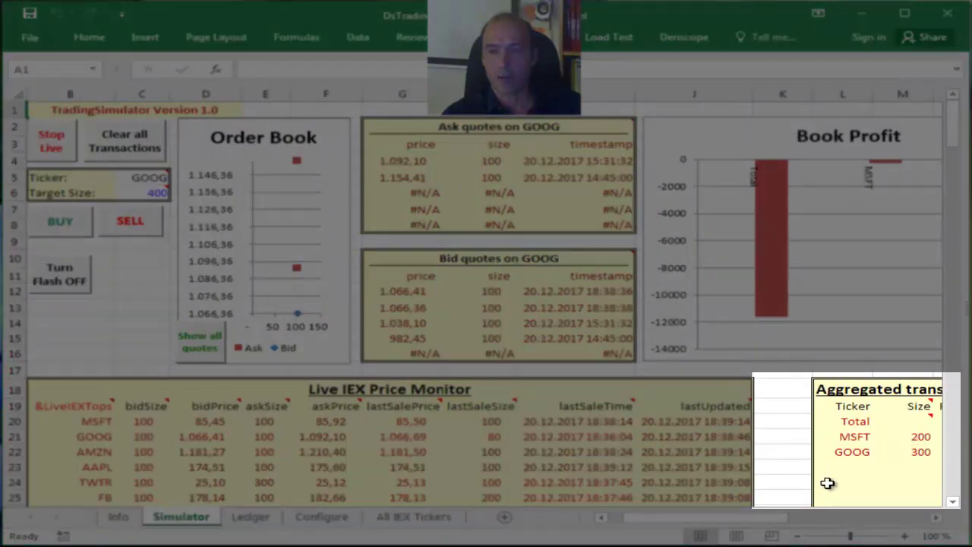
drag(742, 523, 727, 523)
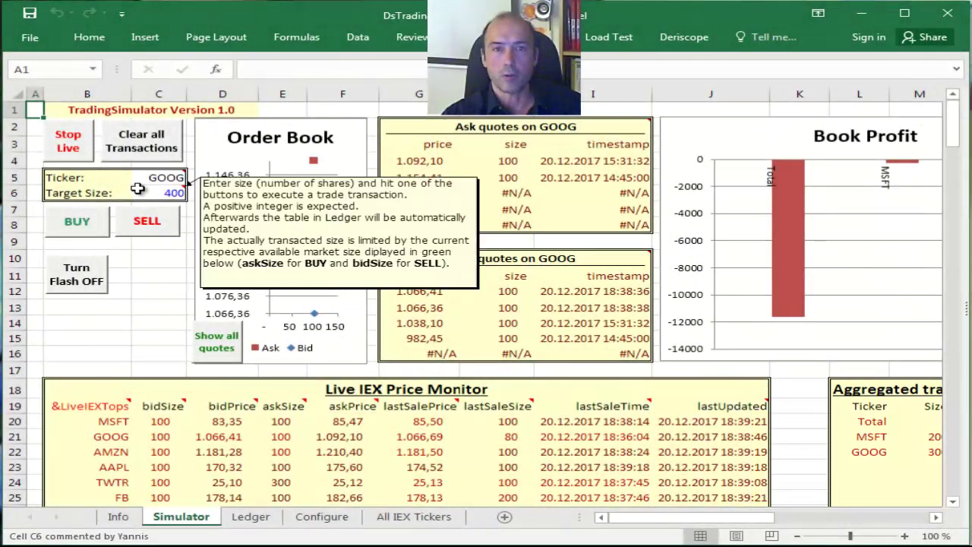
click(134, 195)
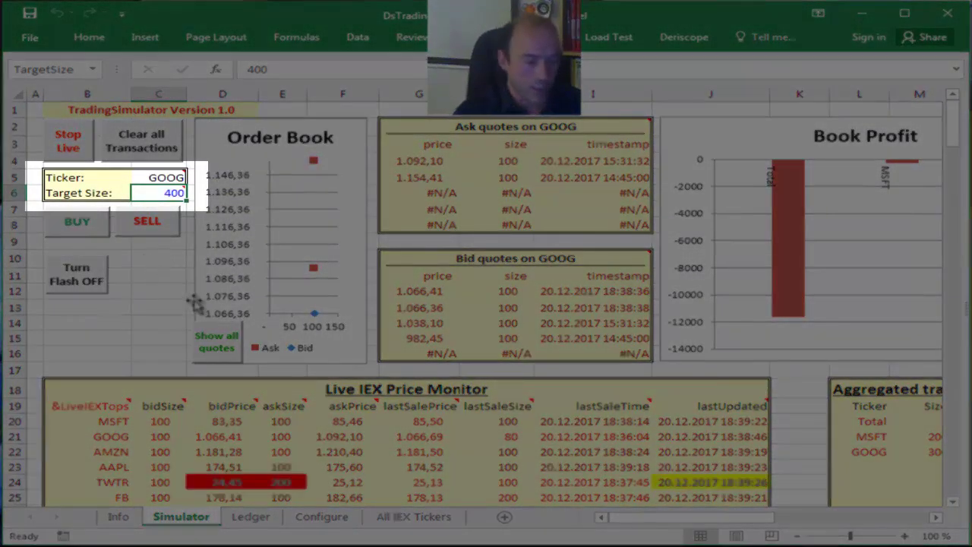
text(300)
key(Return)
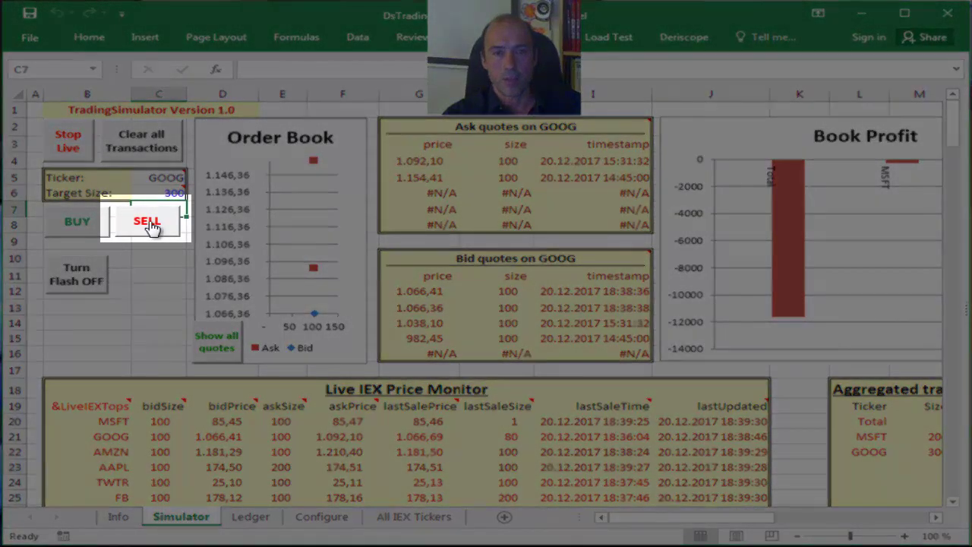
click(148, 221)
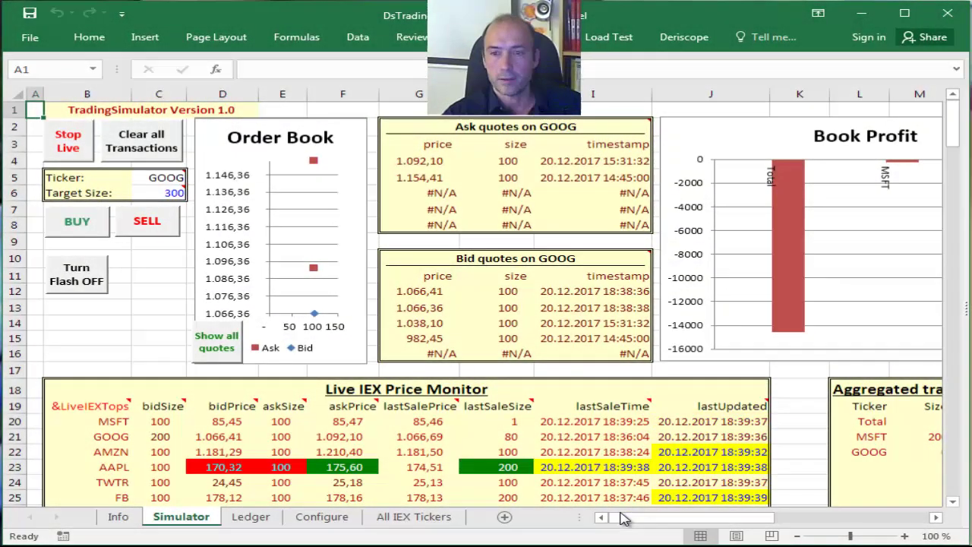
drag(622, 517, 712, 506)
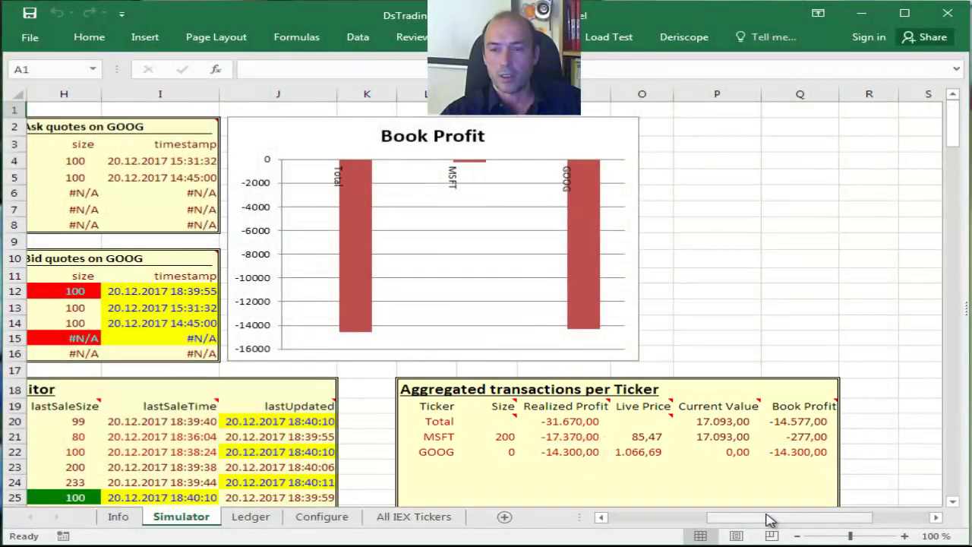
Switch the Ticker cell to MSFT from the dropdown
drag(767, 519, 671, 521)
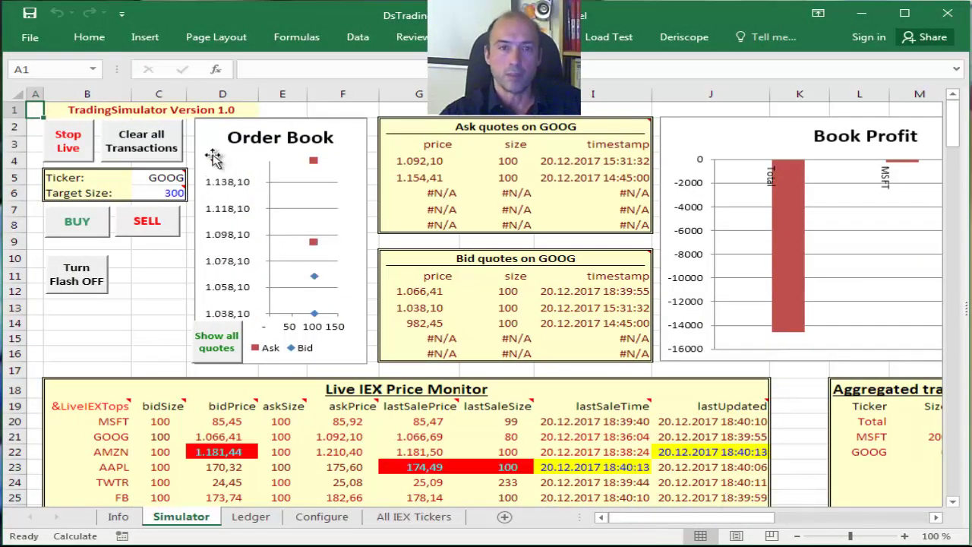
click(168, 177)
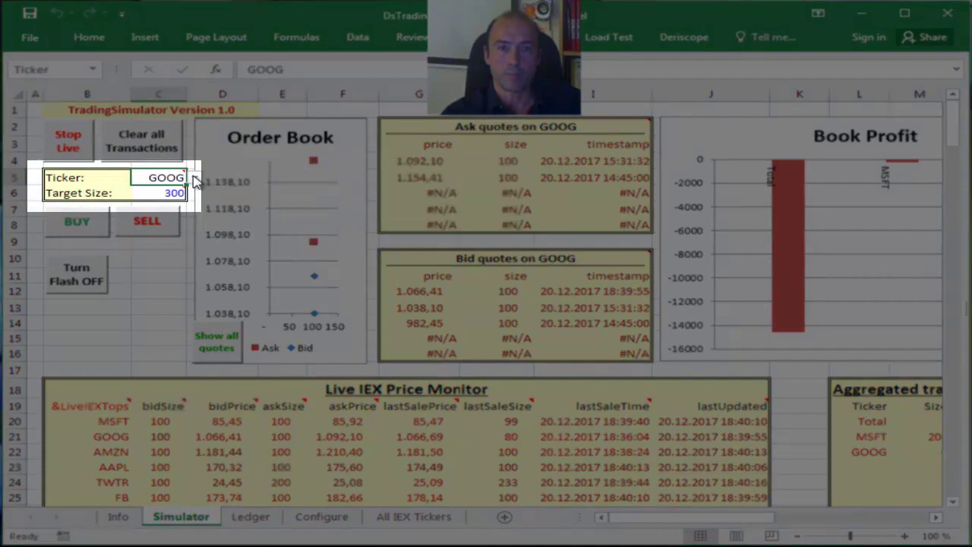
click(194, 180)
click(188, 188)
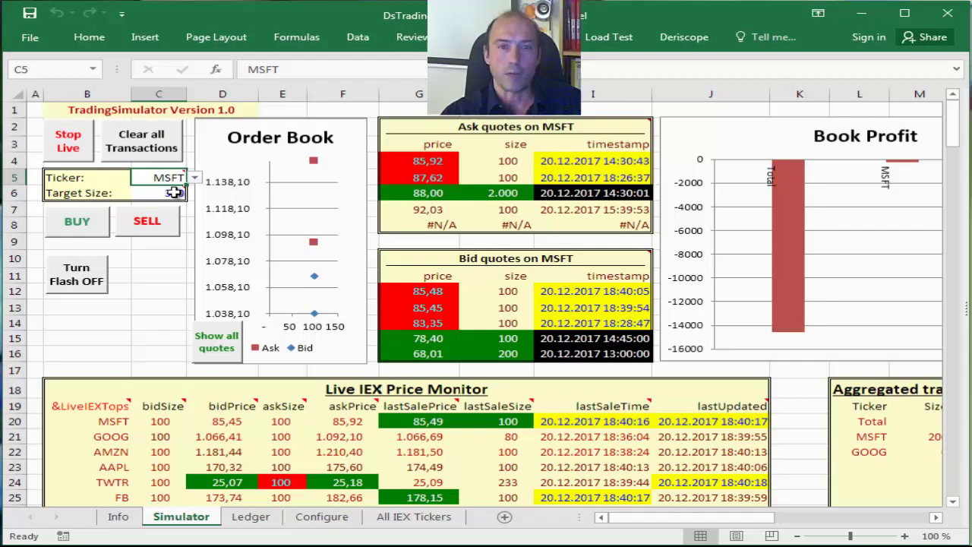
Set Target Size to 200 and sell the MSFT shares, bringing book profit to -14.806,00
click(168, 192)
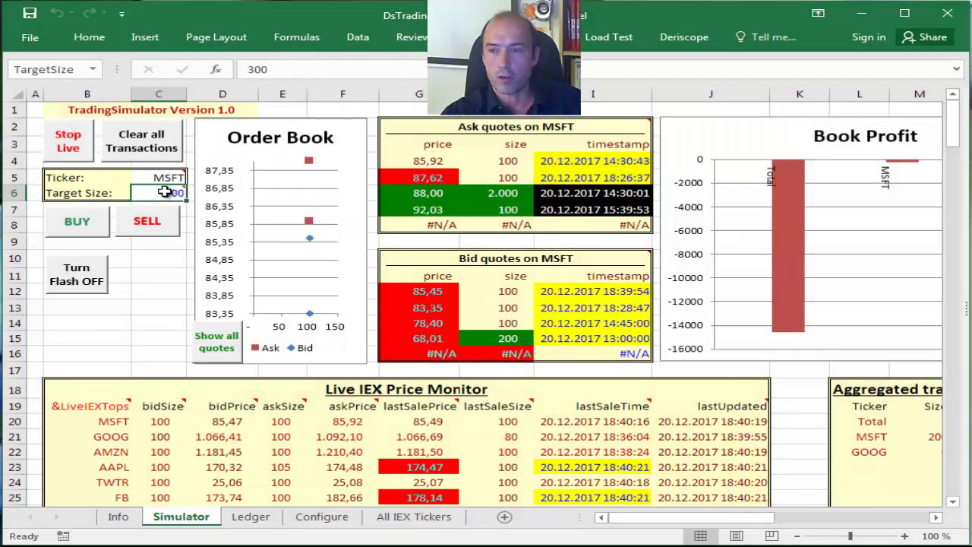
text(20)
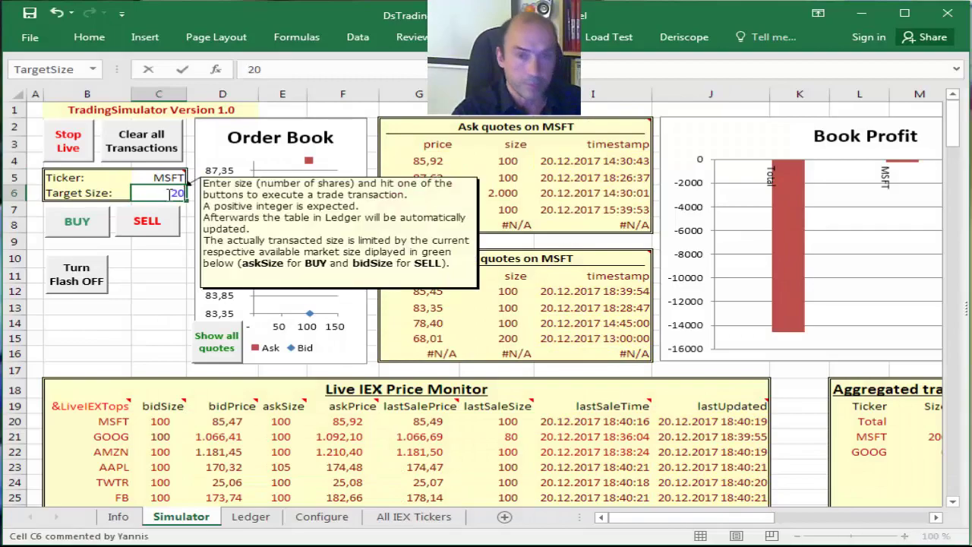
text(0)
key(Return)
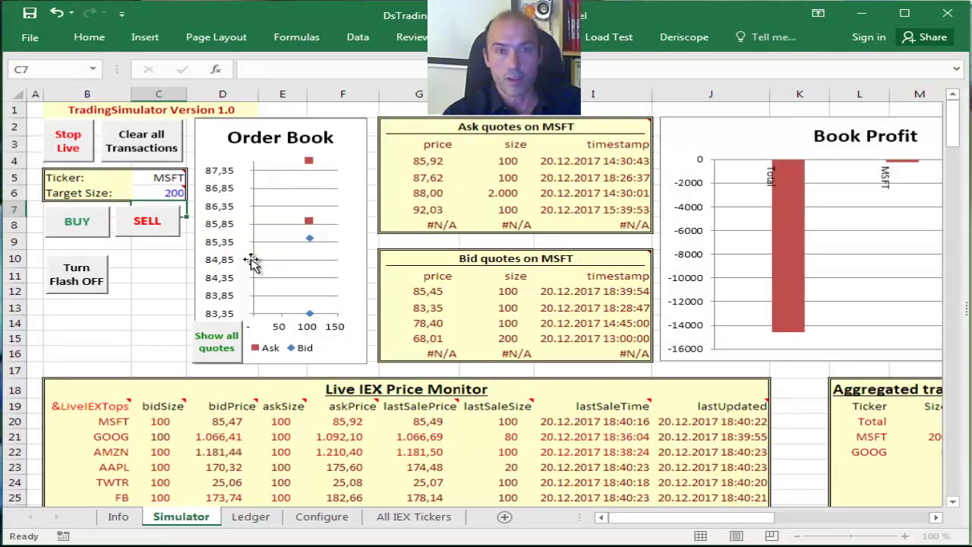
click(135, 221)
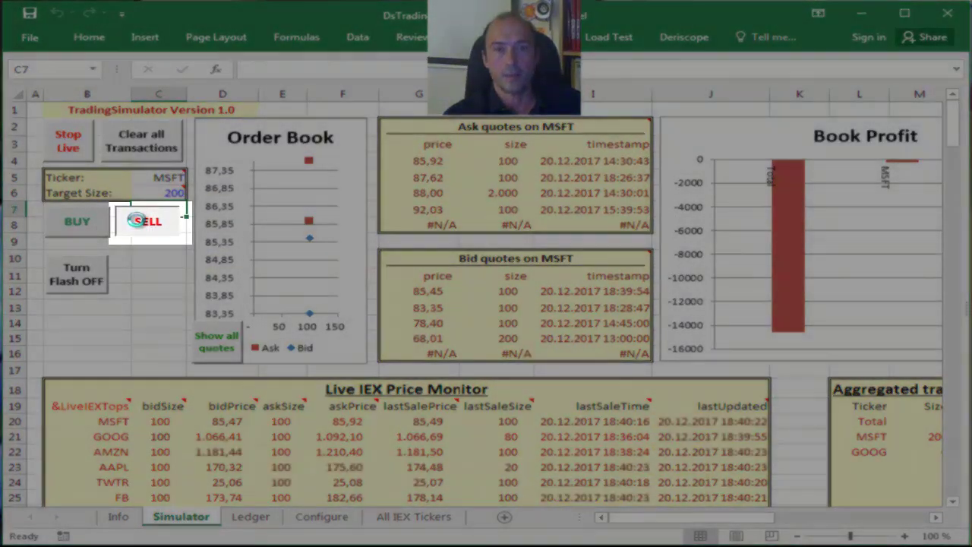
drag(718, 524, 817, 522)
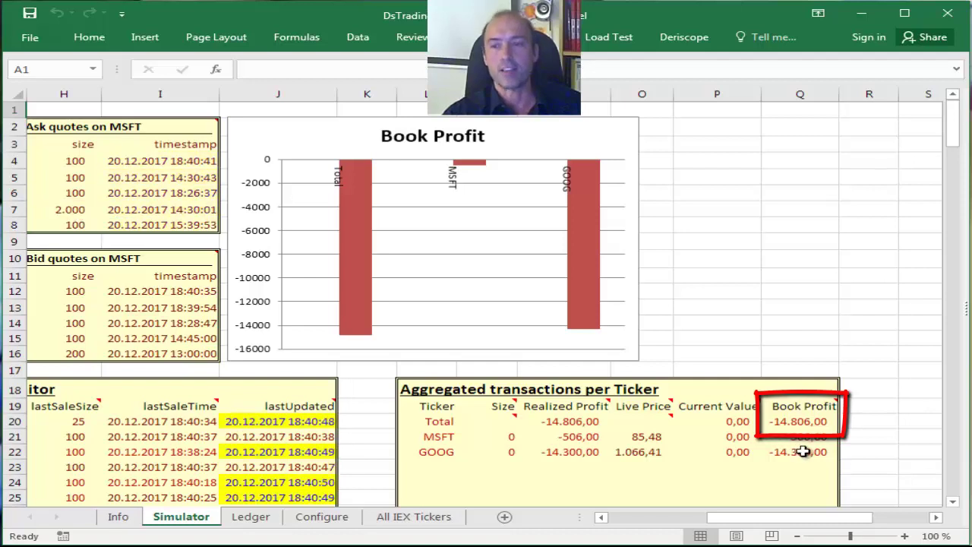
drag(836, 519, 688, 520)
click(140, 306)
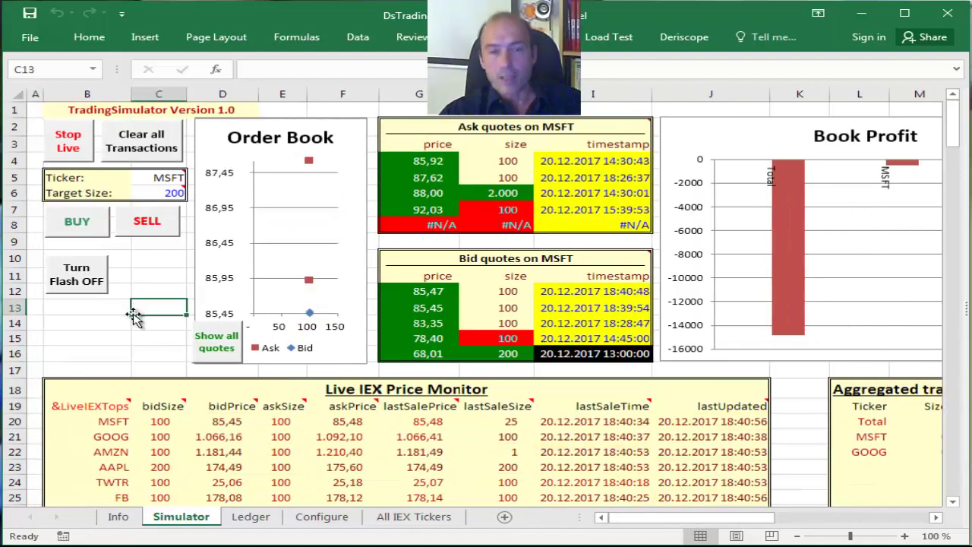